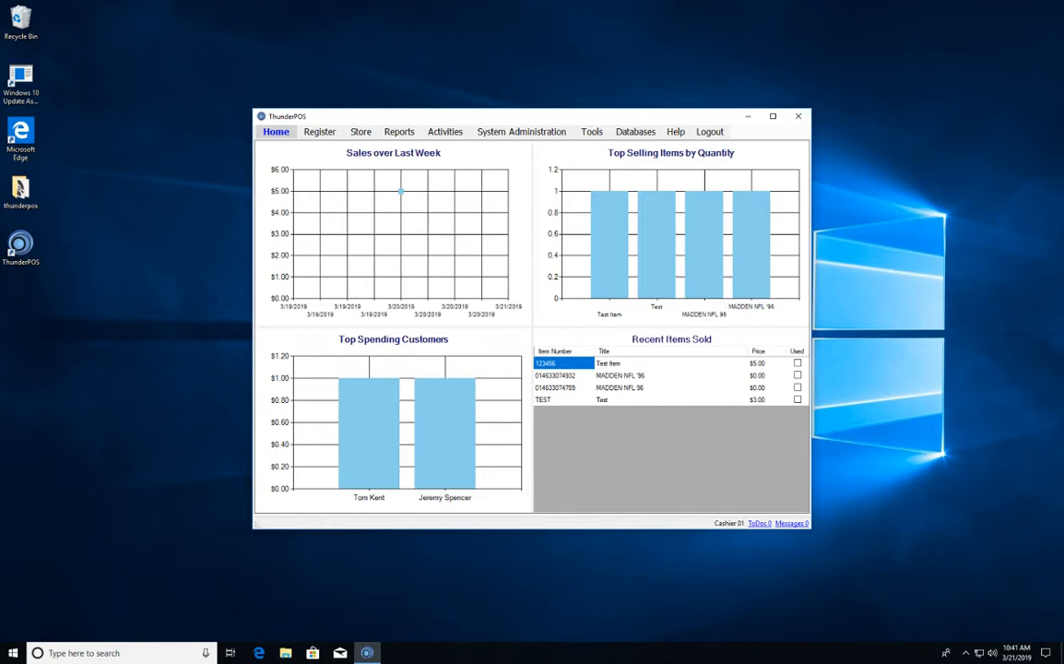
- Open the record of the last customer in the store's customer list for editing
left_click(360, 132)
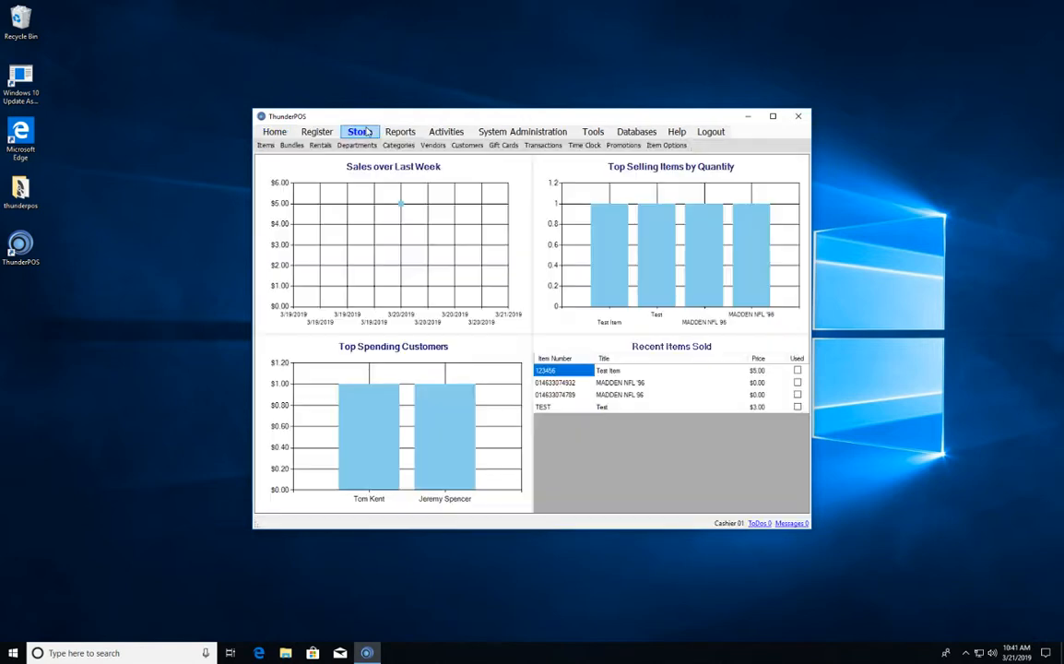
left_click(454, 147)
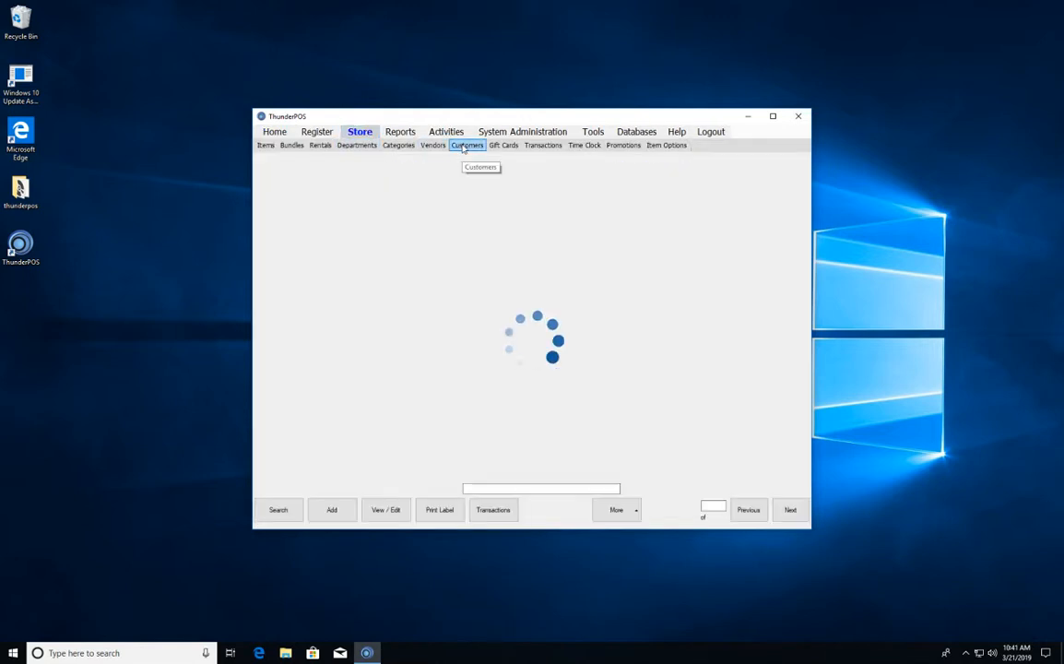
left_click(364, 204)
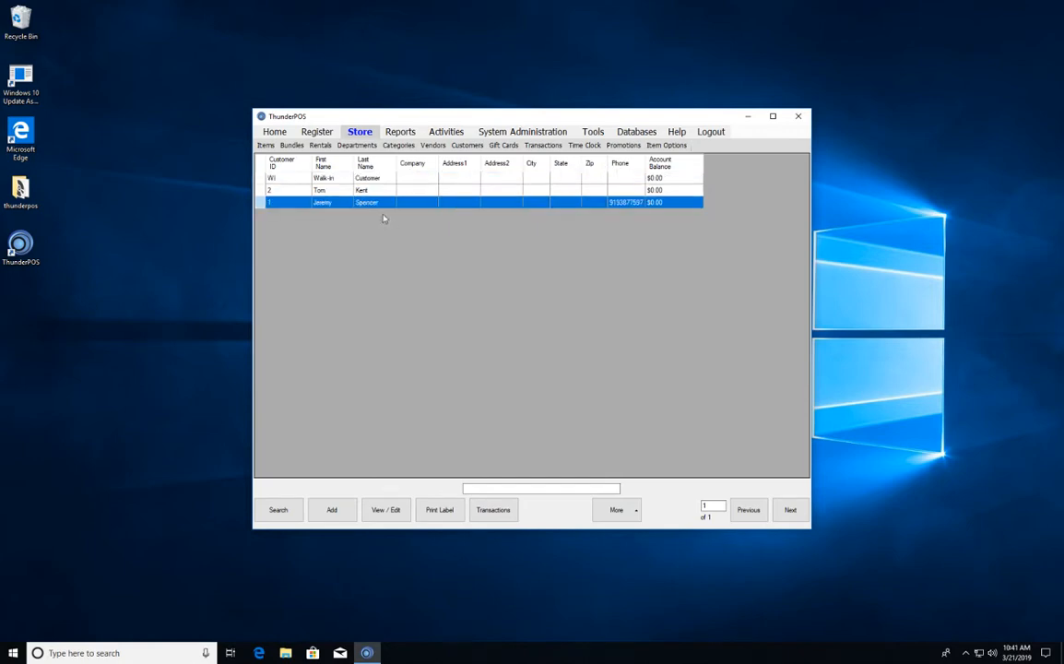
left_click(382, 509)
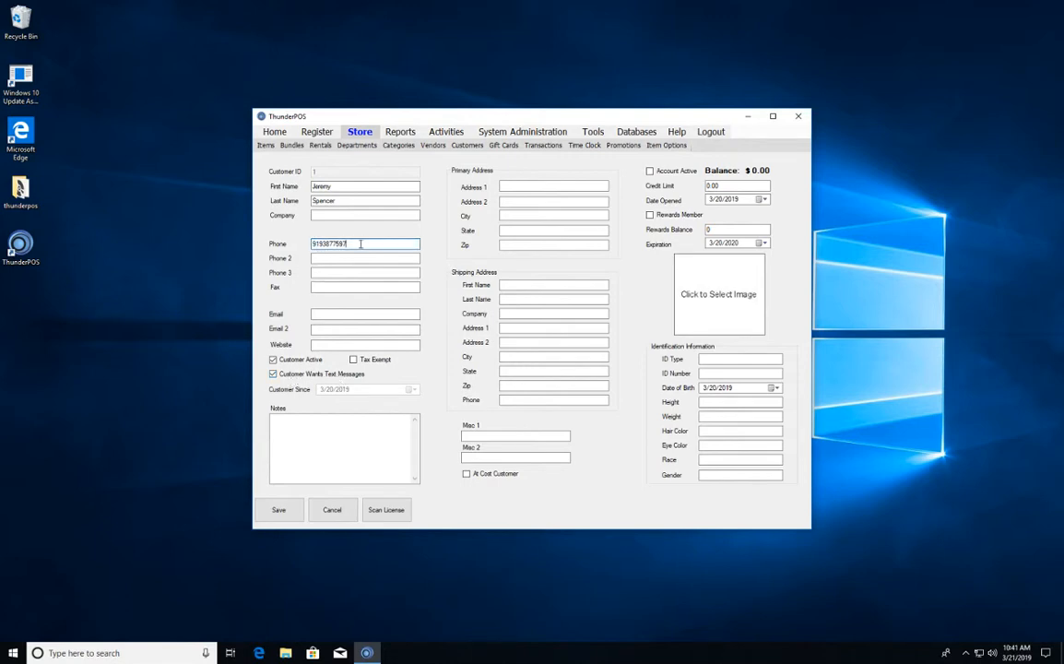
- Reformat the customer's phone number with parentheses around the area code and a hyphen before the last four digits, and save the record
left_click_drag(350, 244, 247, 243)
left_click(367, 243)
key("Left")
key("Left")
key("Left")
key("Left")
key("Left")
type("(")
key("Right")
key("Right")
key("Right")
type(")")
key("Right")
key("Right")
key("Right")
type("-")
left_click(280, 510)
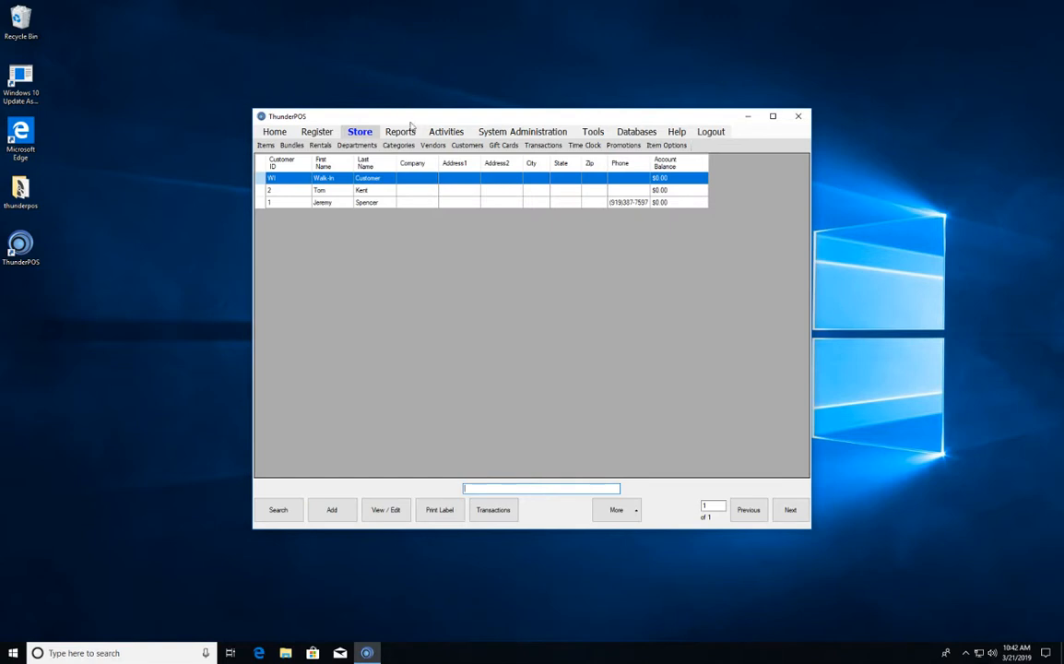
- Open the social media texting settings and examine the provider, receipt and special order options, including the default special order message
left_click(459, 134)
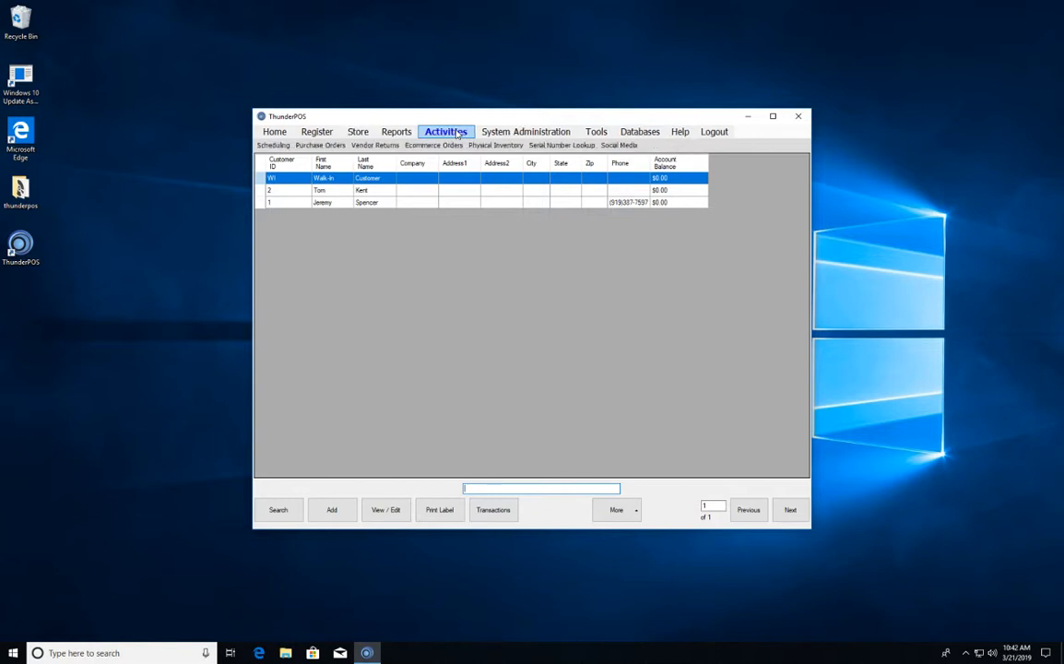
left_click(634, 146)
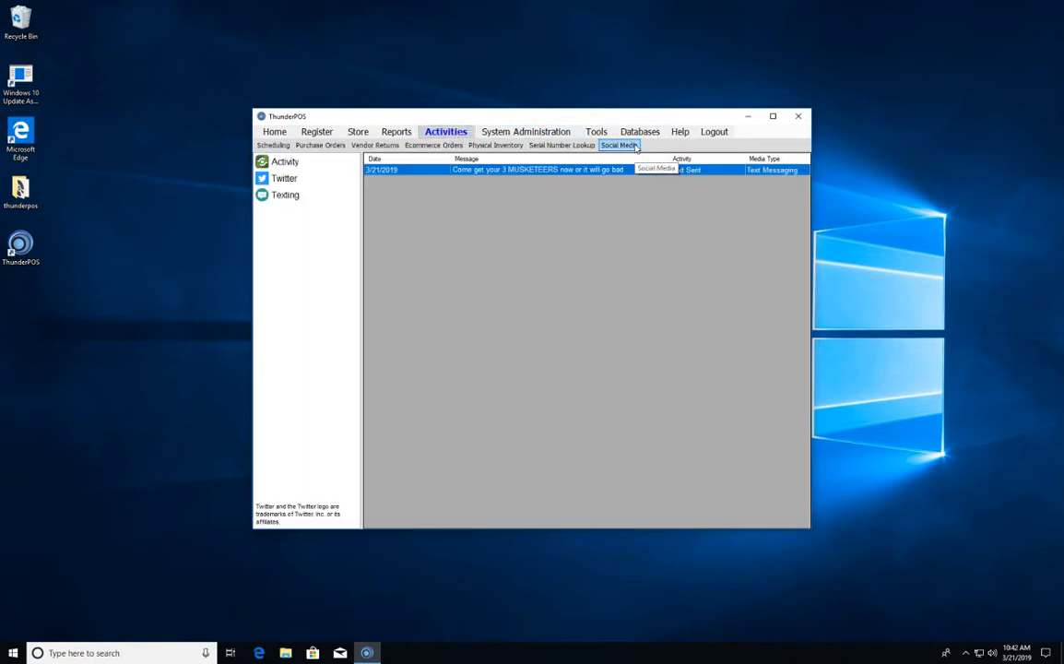
left_click(277, 200)
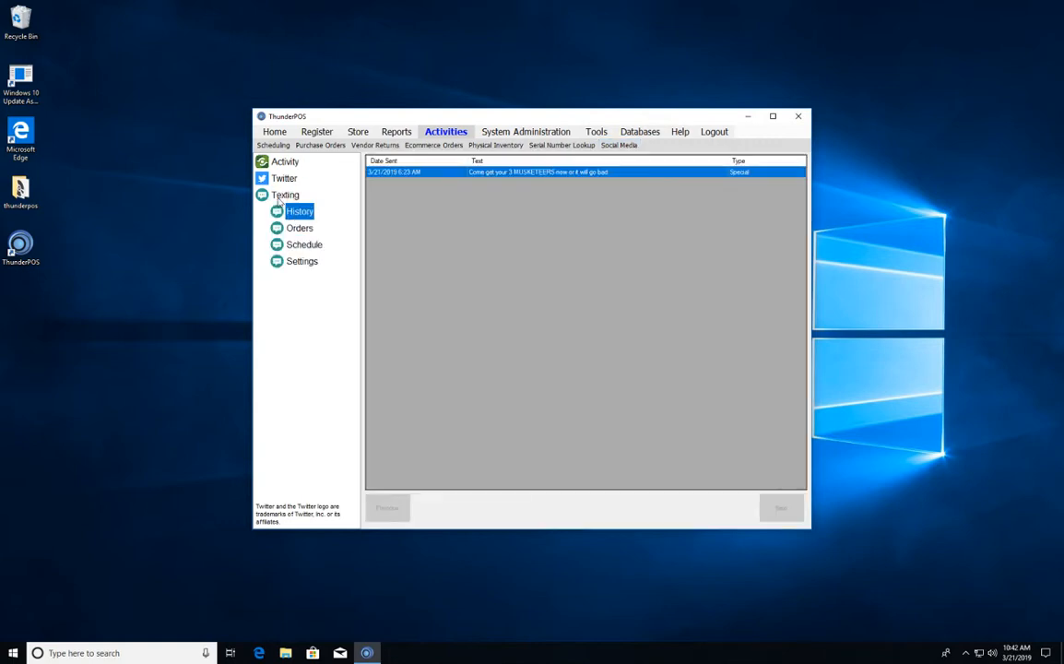
left_click(303, 264)
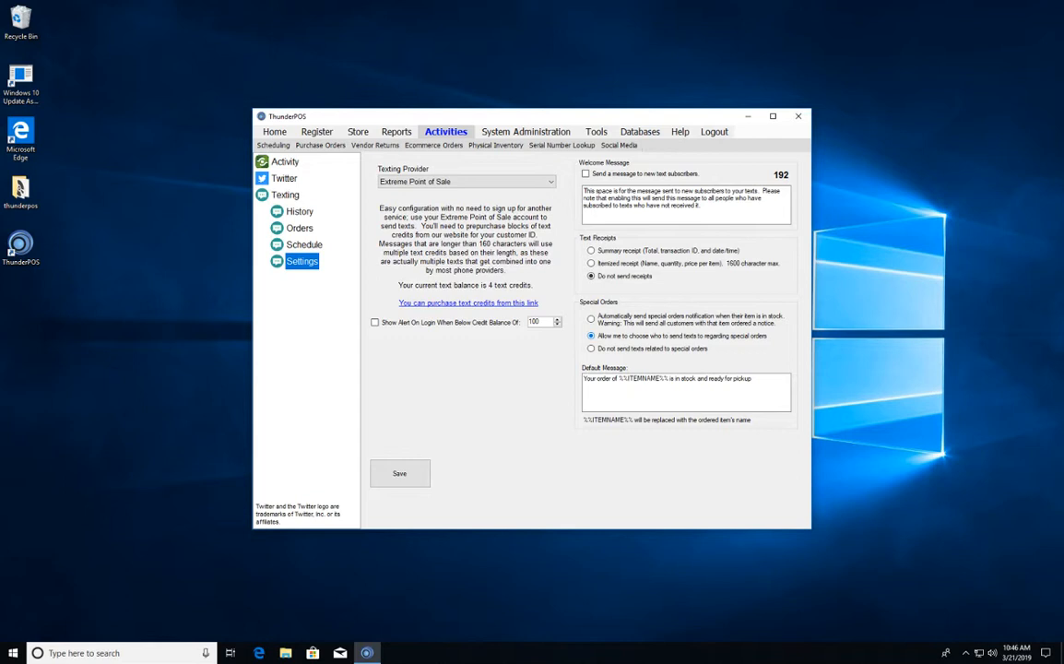
left_click(587, 388)
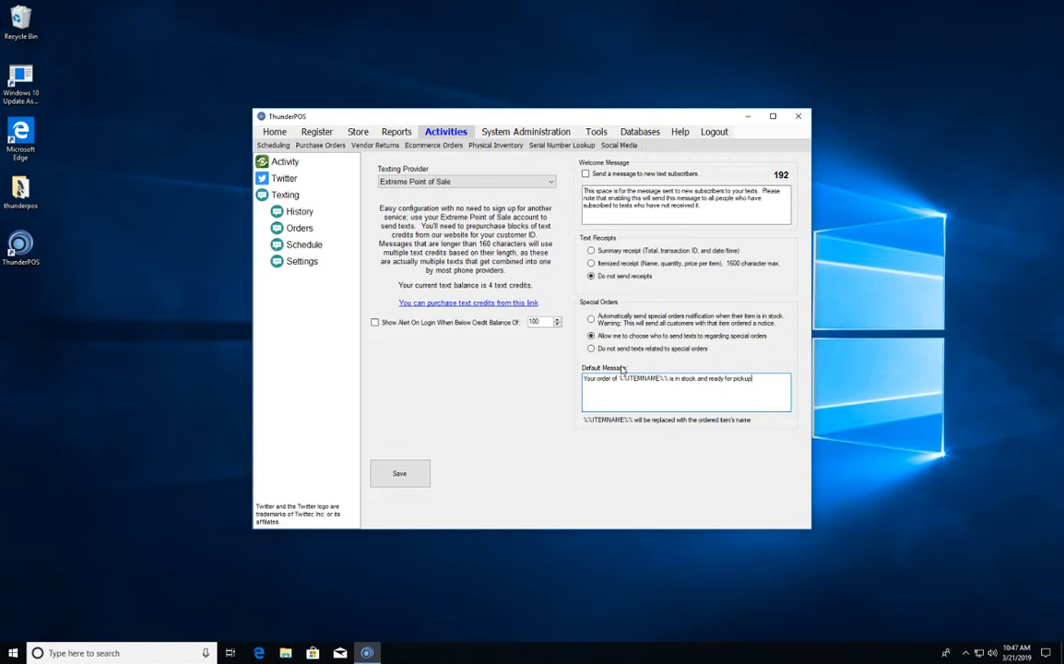
- Set the text schedule to Filtered Customers and examine the available customer filter criteria without applying any
left_click(312, 245)
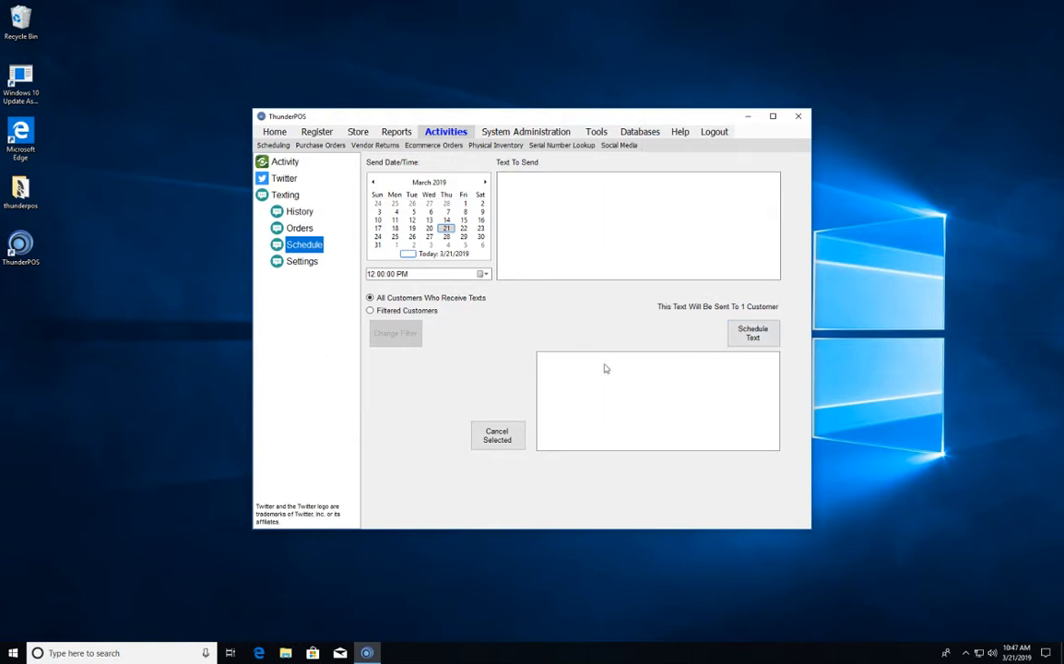
left_click(378, 312)
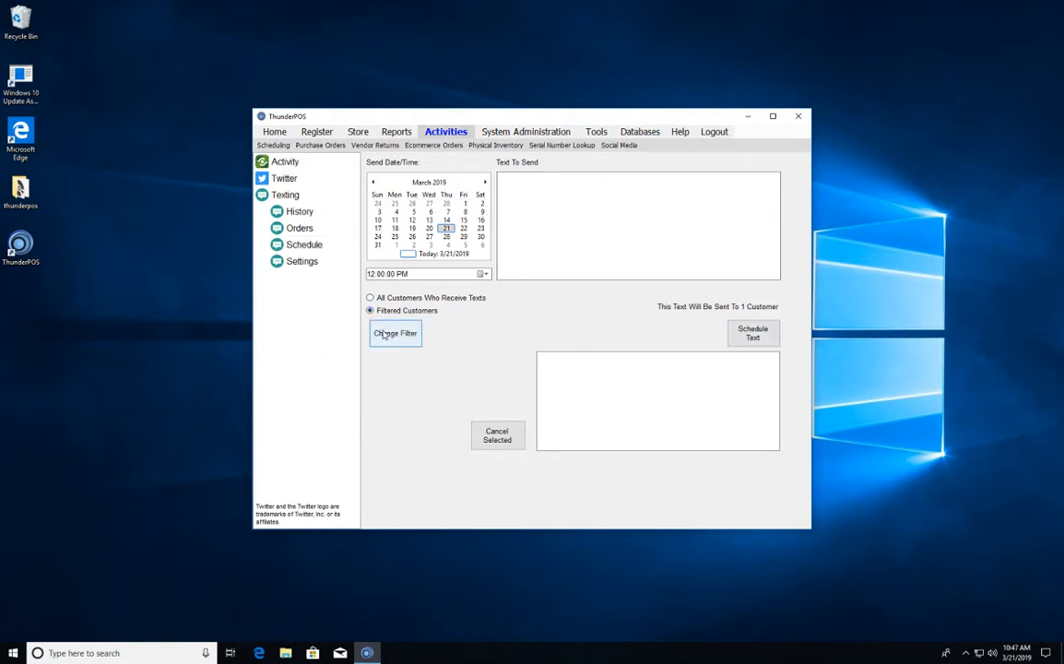
left_click(385, 335)
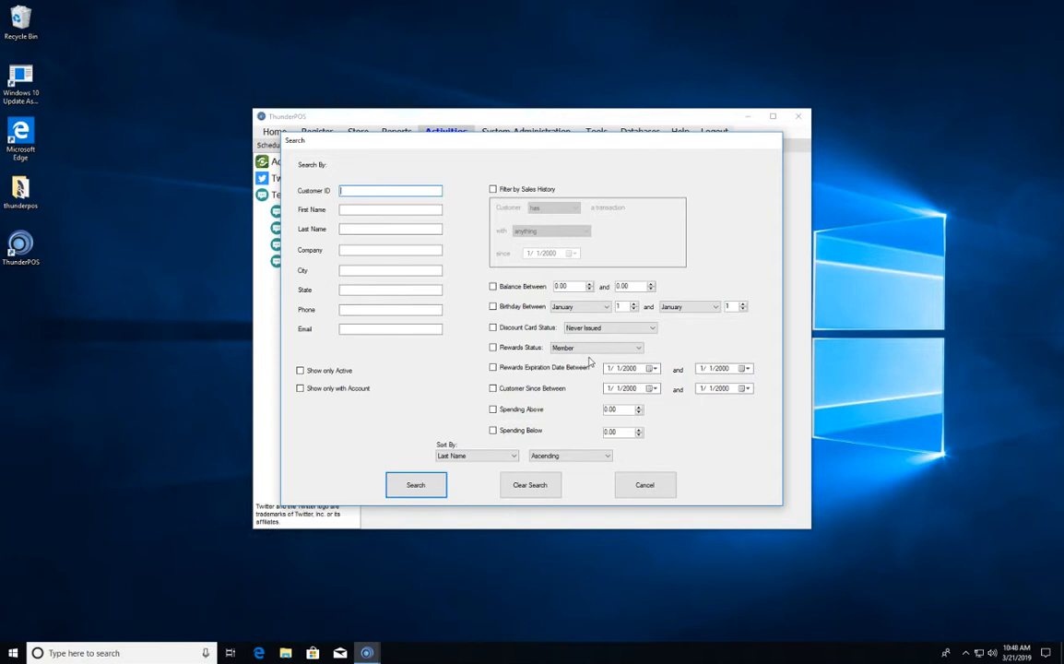
left_click(643, 483)
left_click(537, 256)
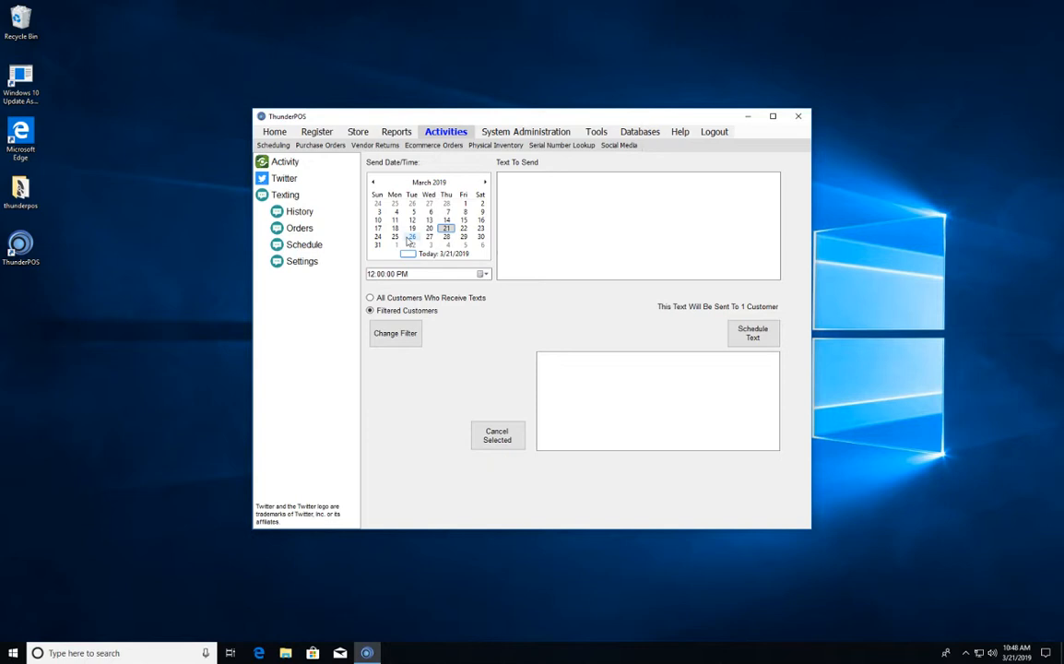
- Append "today only" to the pickup message of the HENRY WEINHARD VANILLA CREAM special order in the texting orders
left_click(295, 229)
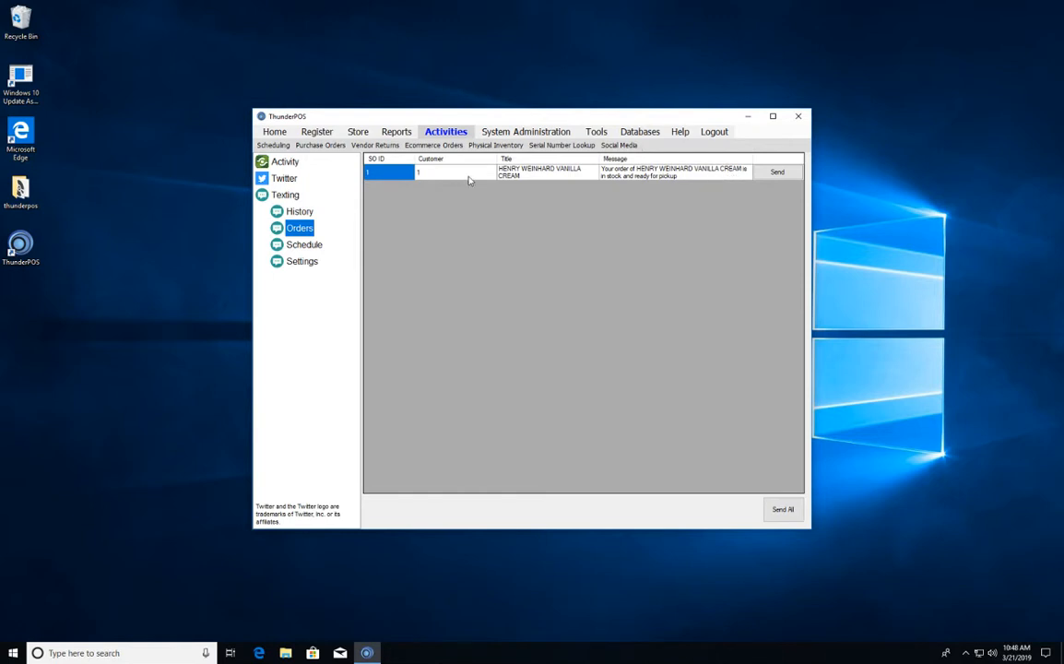
left_click(701, 181)
left_click(705, 179)
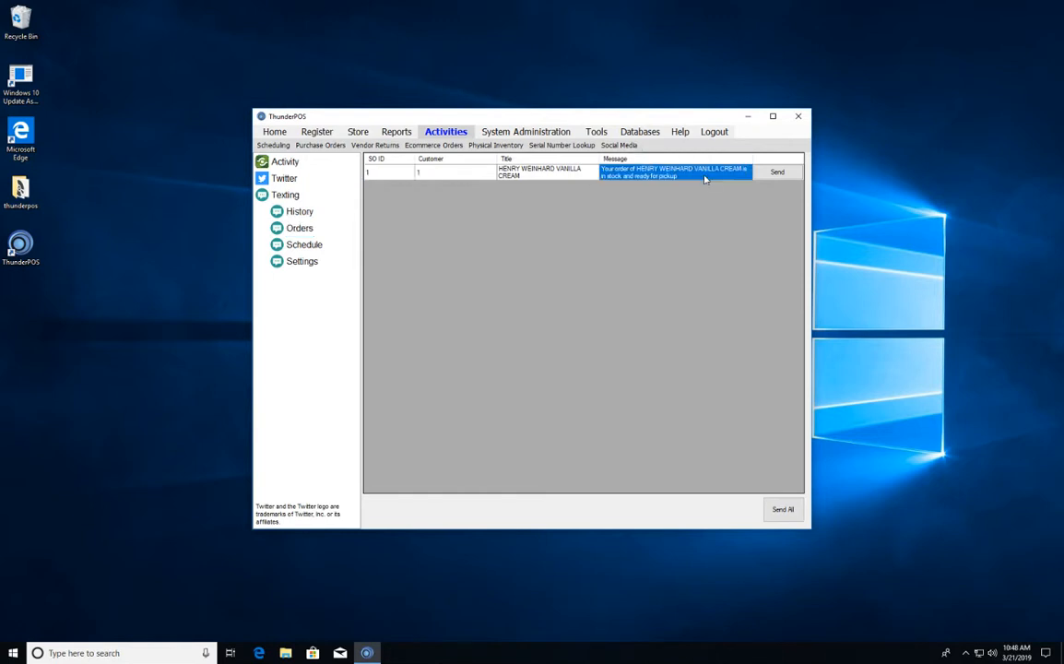
left_click(704, 179)
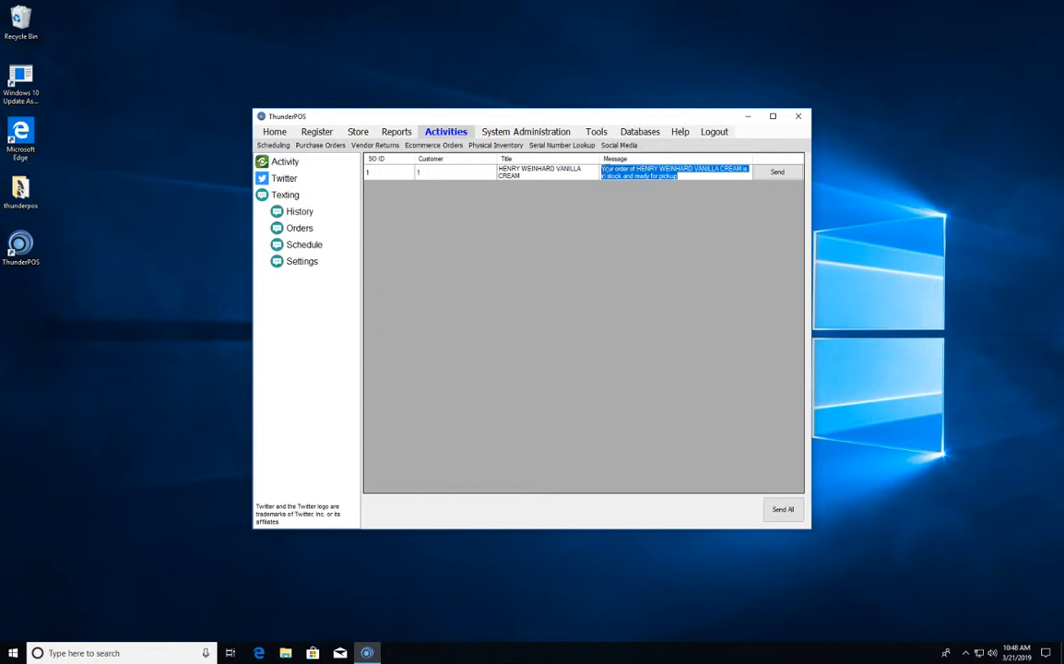
left_click(694, 178)
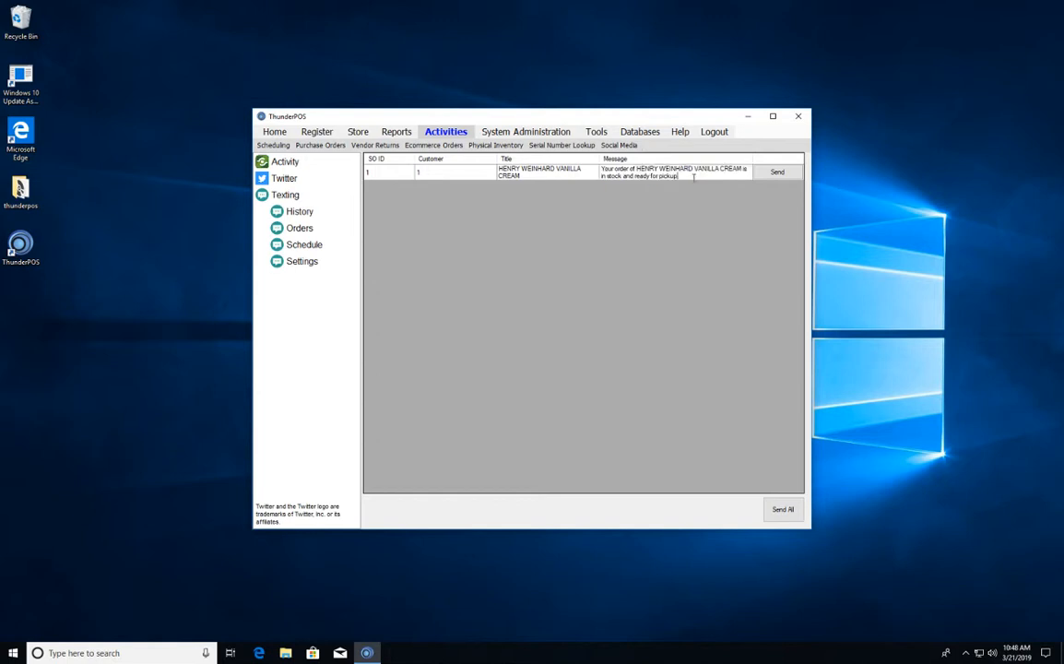
type("b")
type("today")
type(" only")
- Send the edited special order text to the customer and check the texting history
left_click(779, 174)
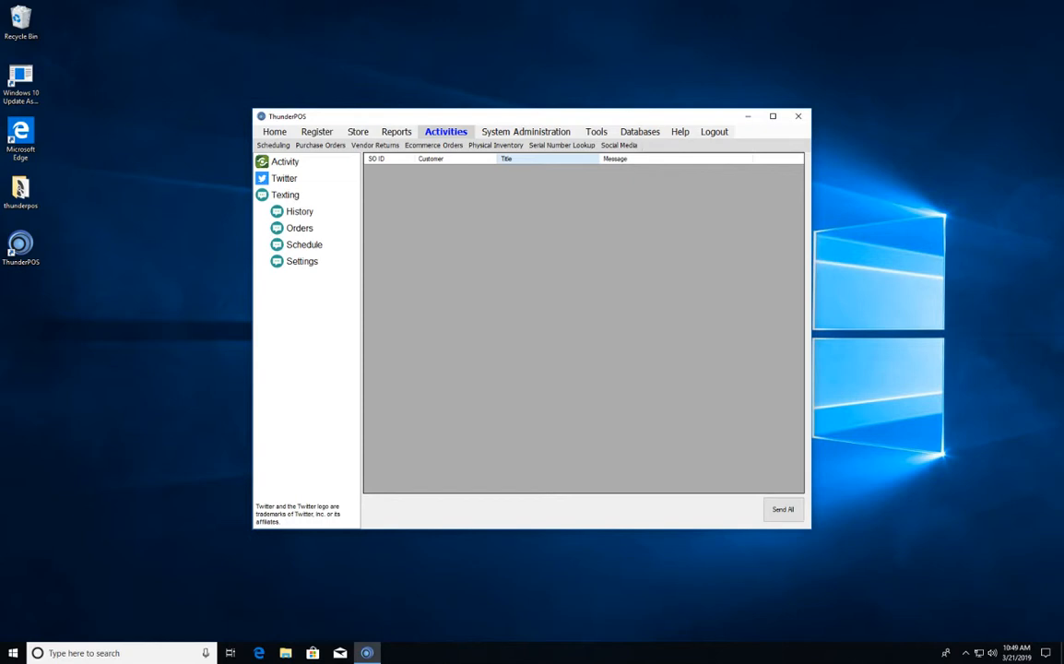
left_click(300, 212)
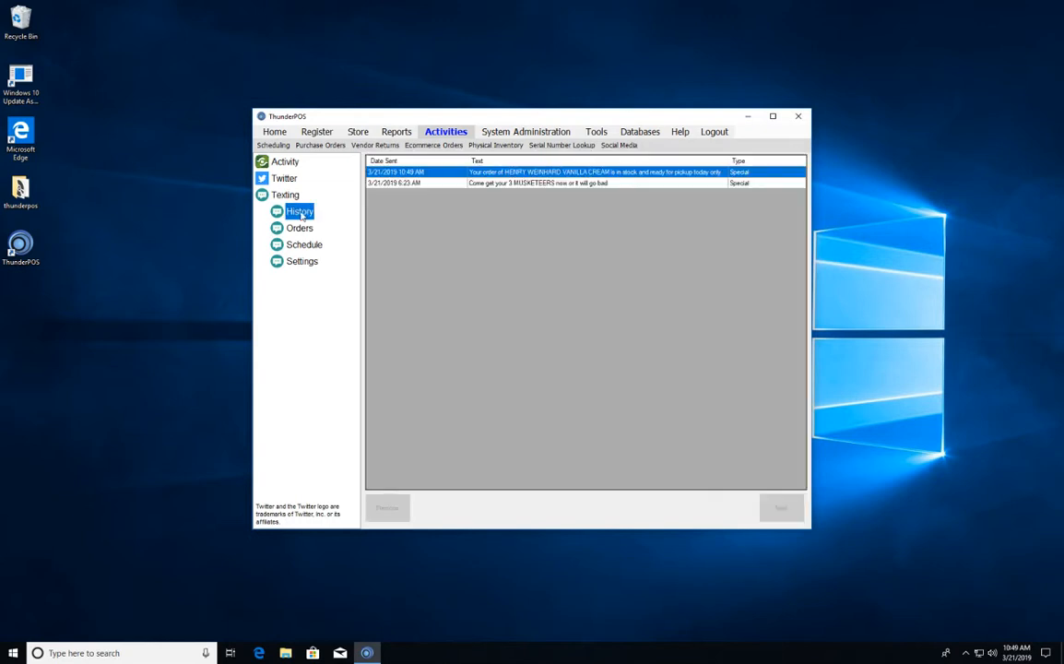